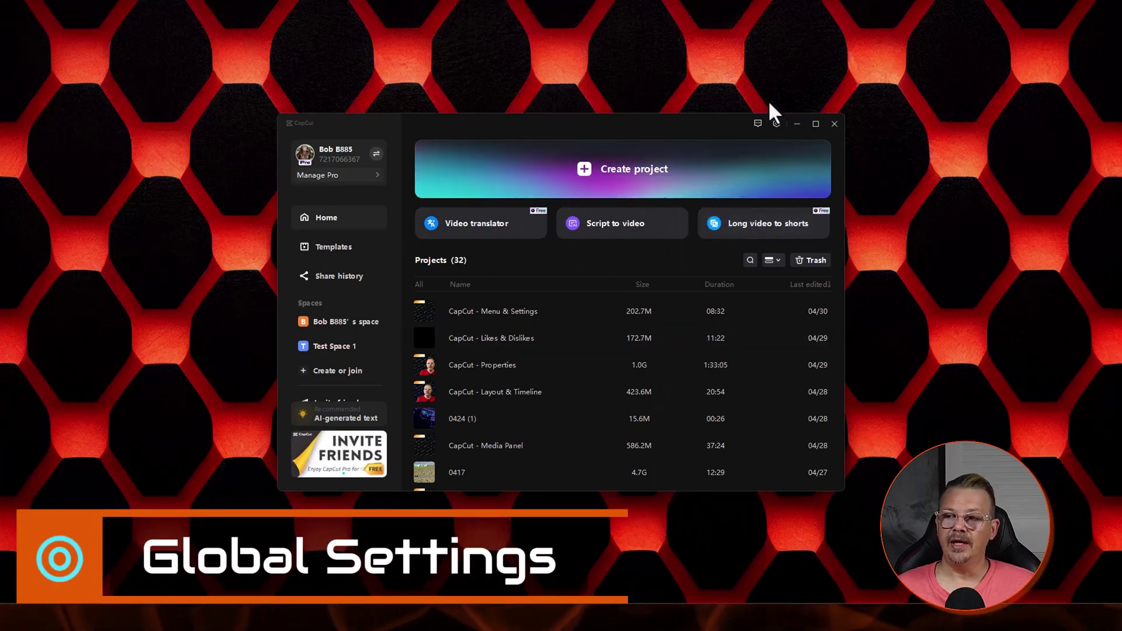
Open the global Settings from the home screen's gear menu, then from the project's main menu
click(777, 124)
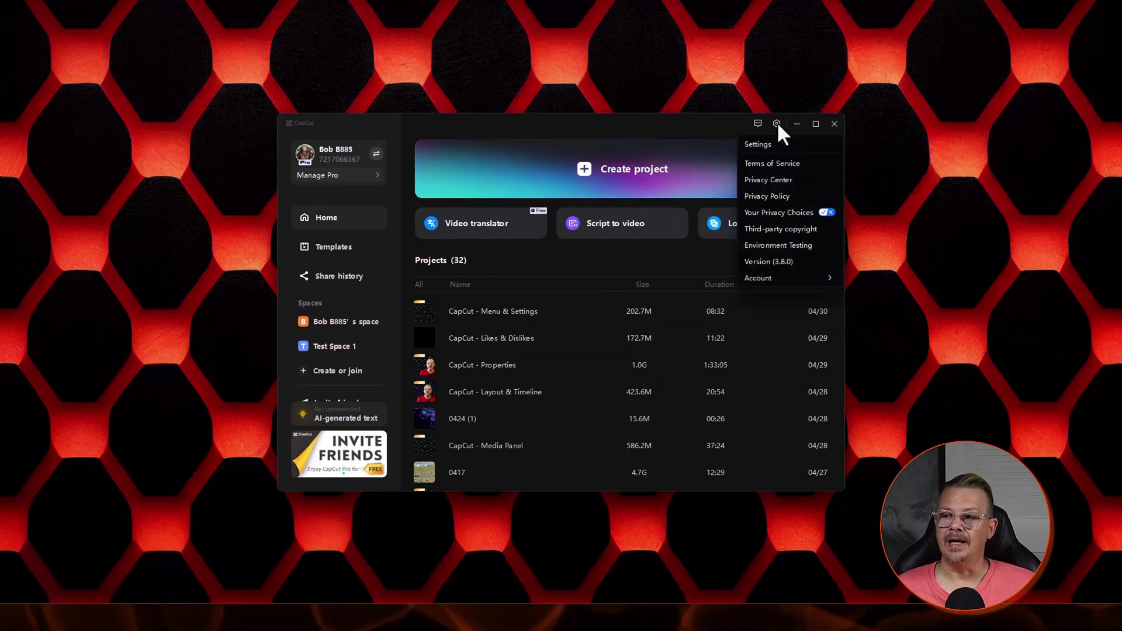
click(760, 145)
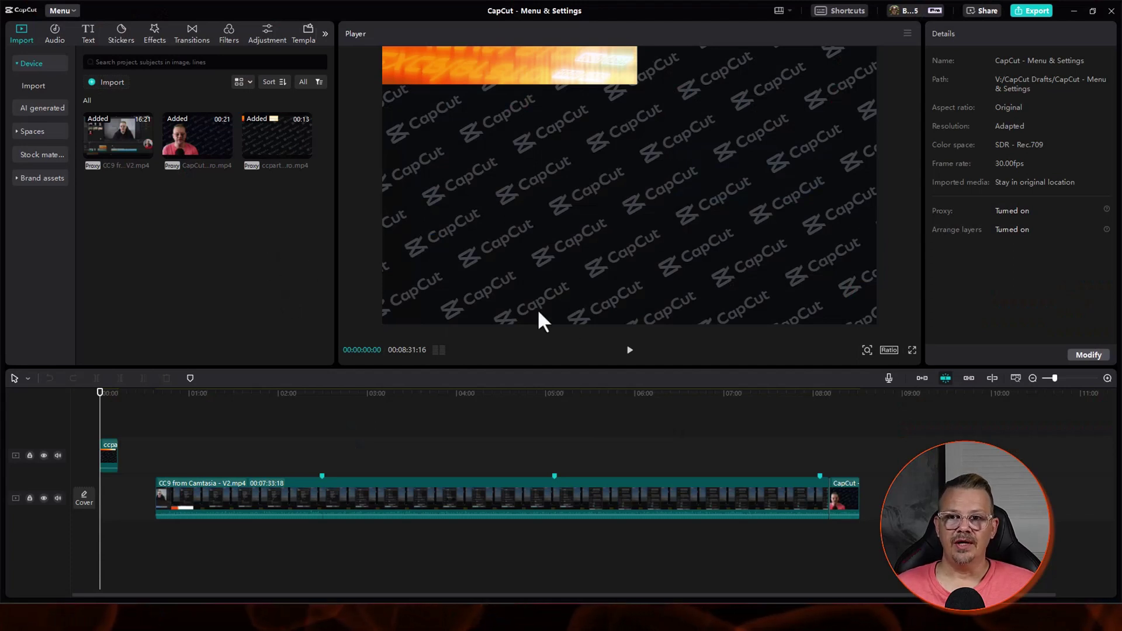
click(71, 9)
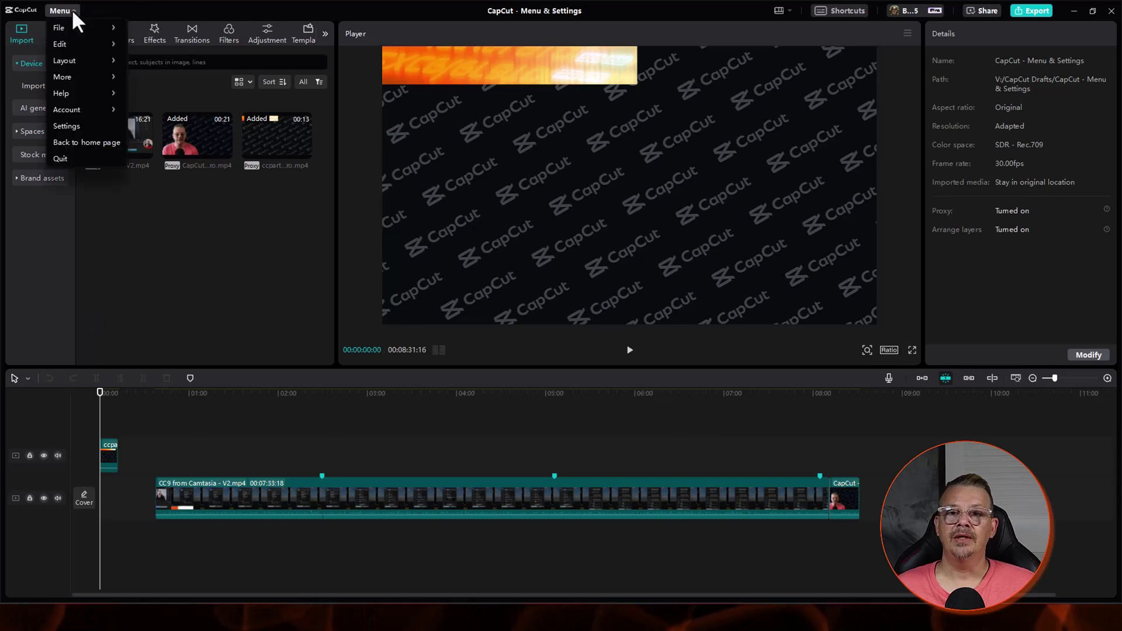
click(66, 127)
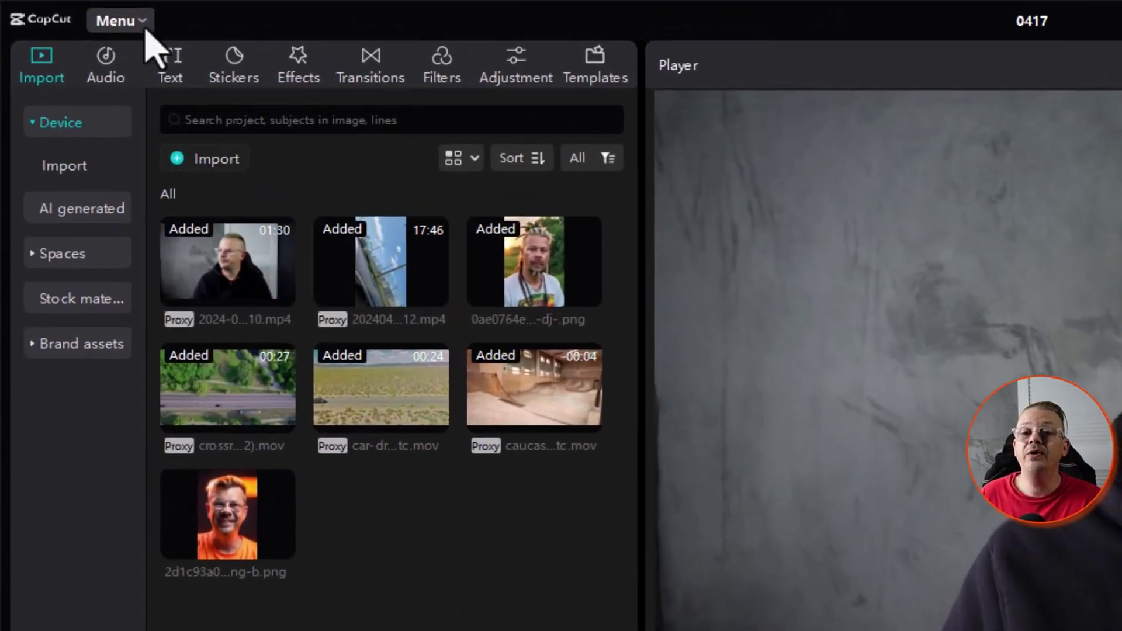
Open Settings from the 0417 project's main menu to show the Draft options
click(144, 25)
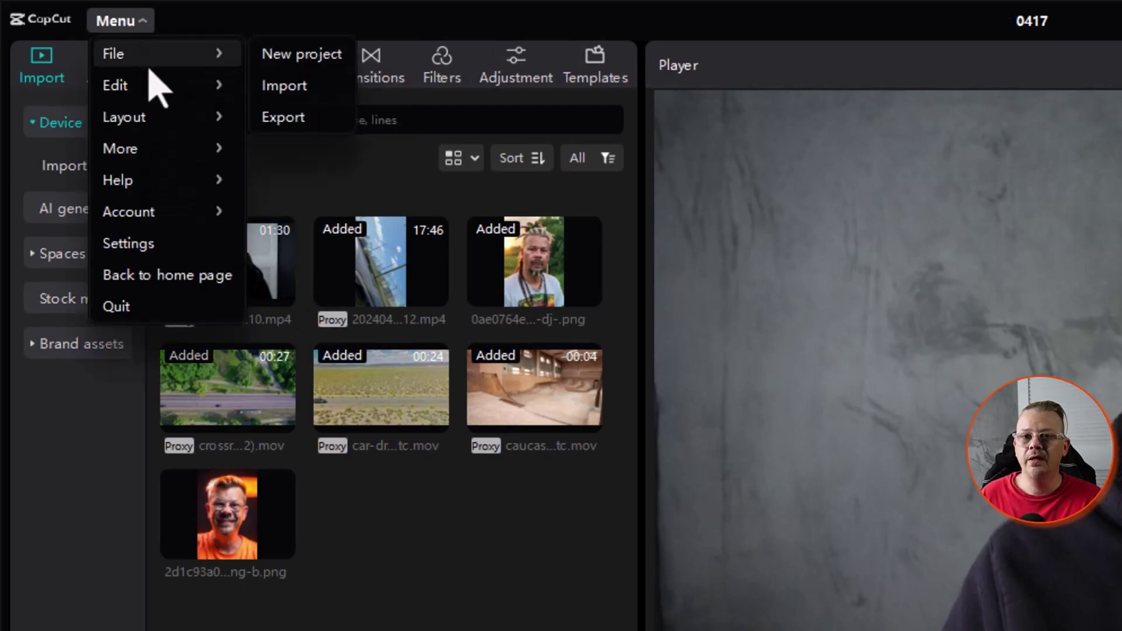
click(165, 246)
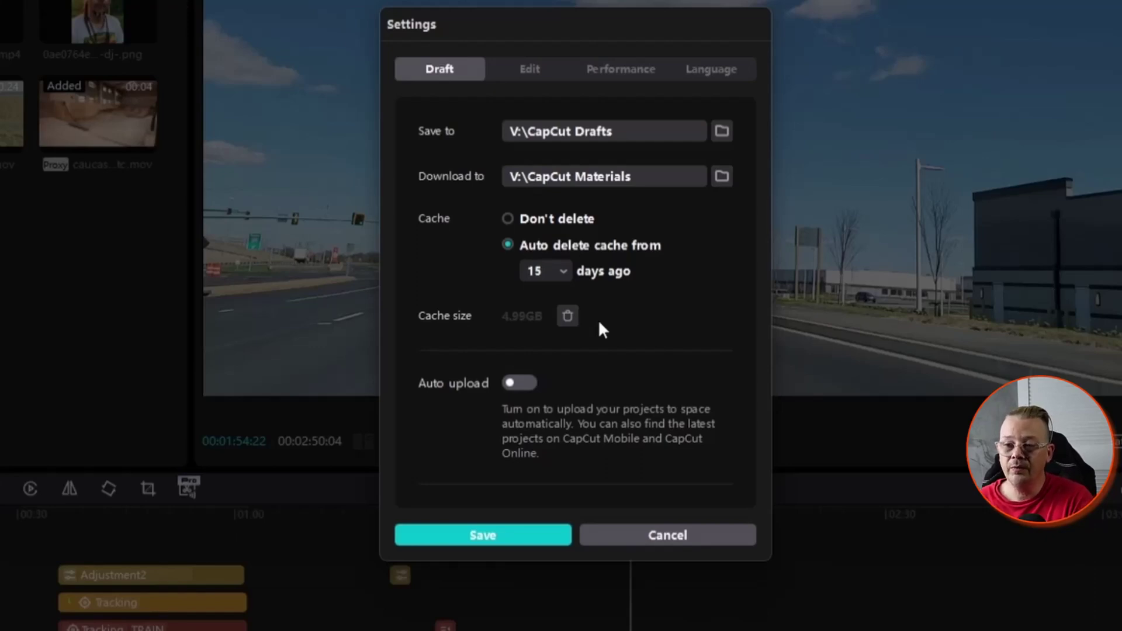
Toggle Auto upload on and off repeatedly, leaving automatic project upload switched off
click(519, 382)
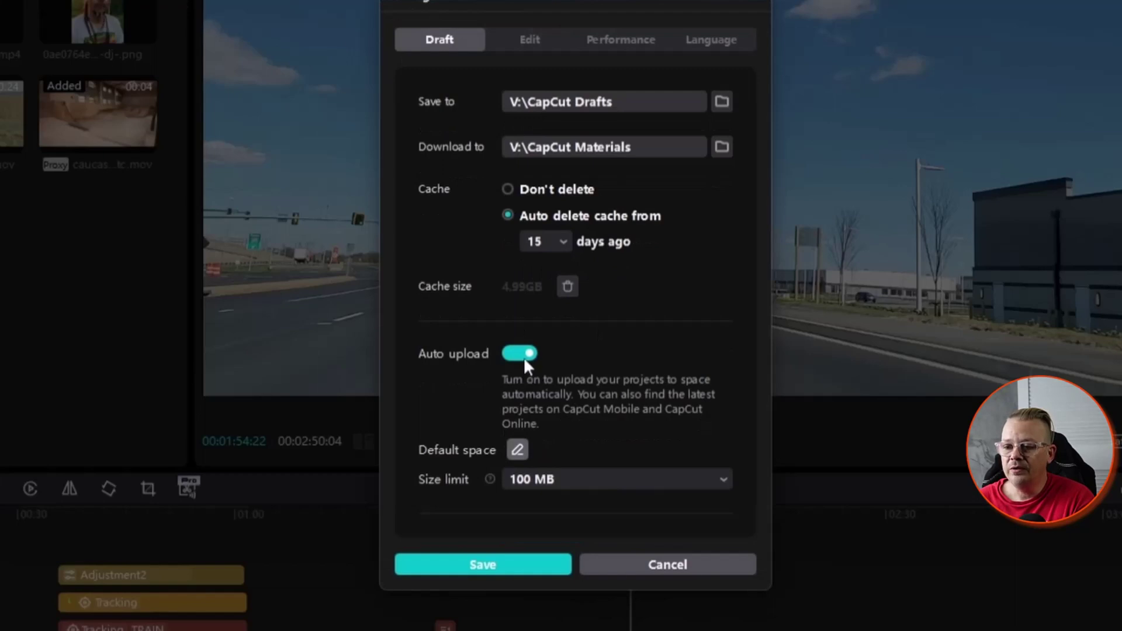
click(523, 355)
click(514, 383)
click(524, 355)
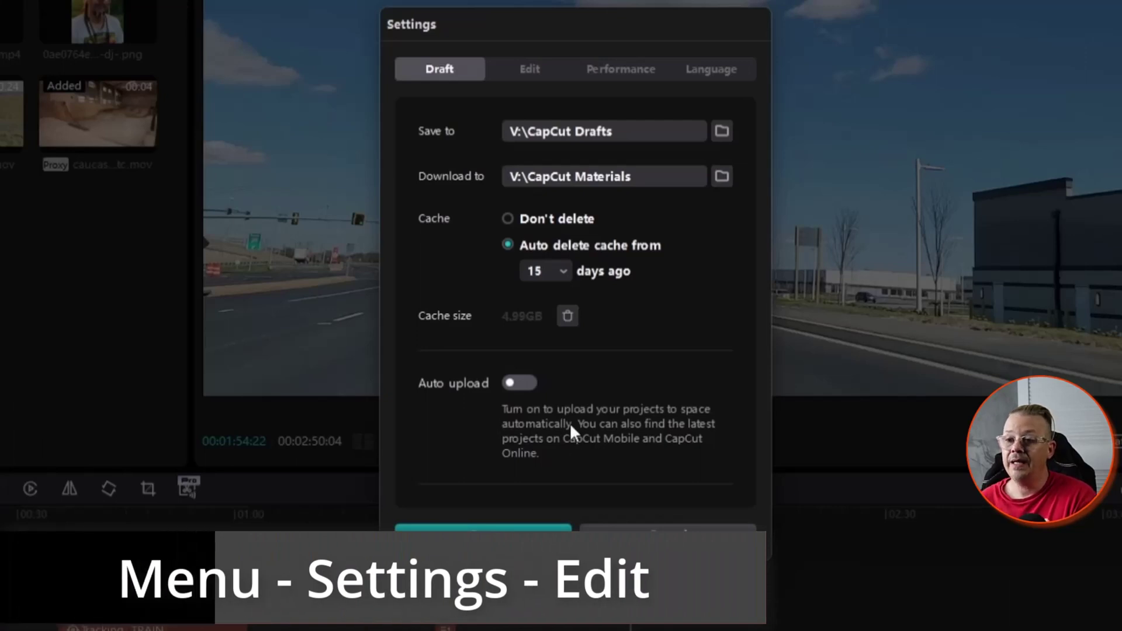
On the Edit tab, review the Target loudness choices and keep Default (-23 LUFS)
click(528, 69)
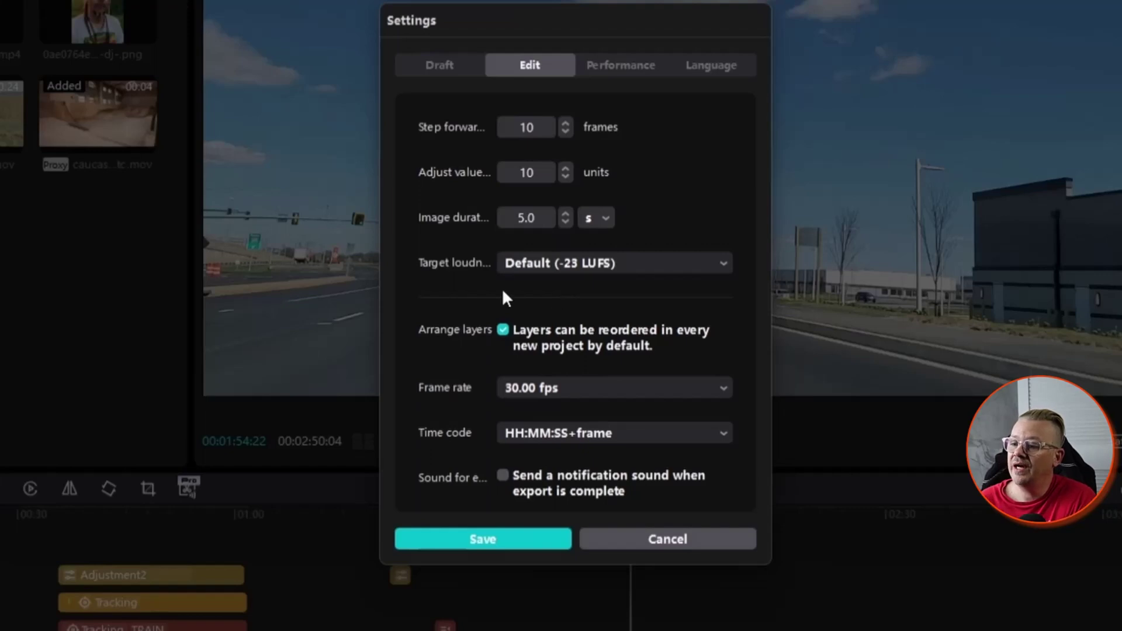
click(677, 267)
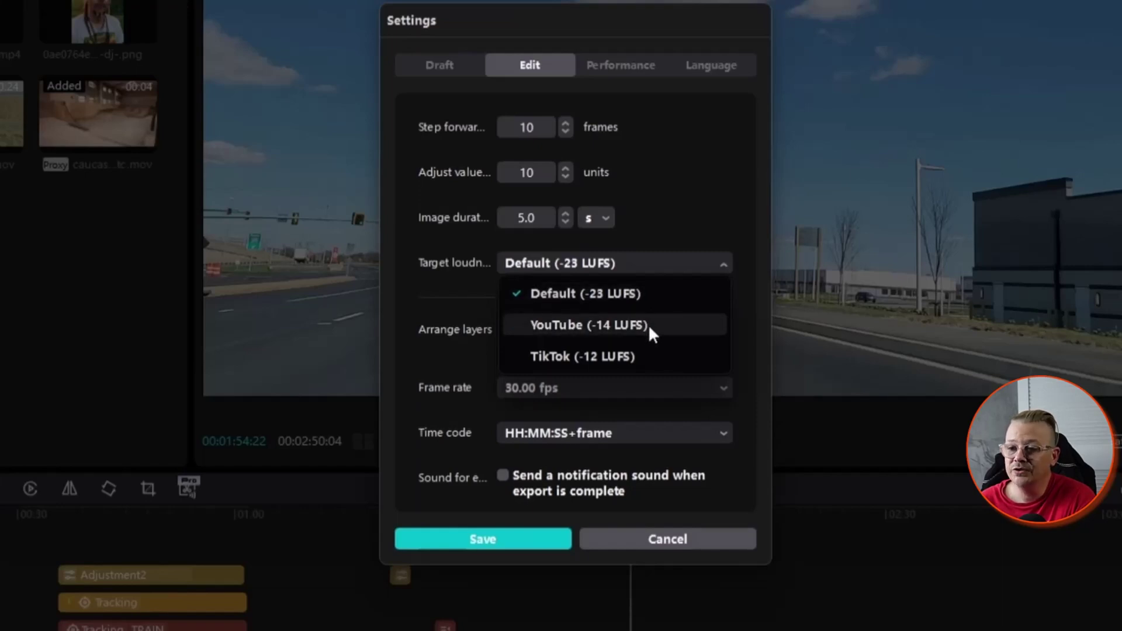
click(446, 345)
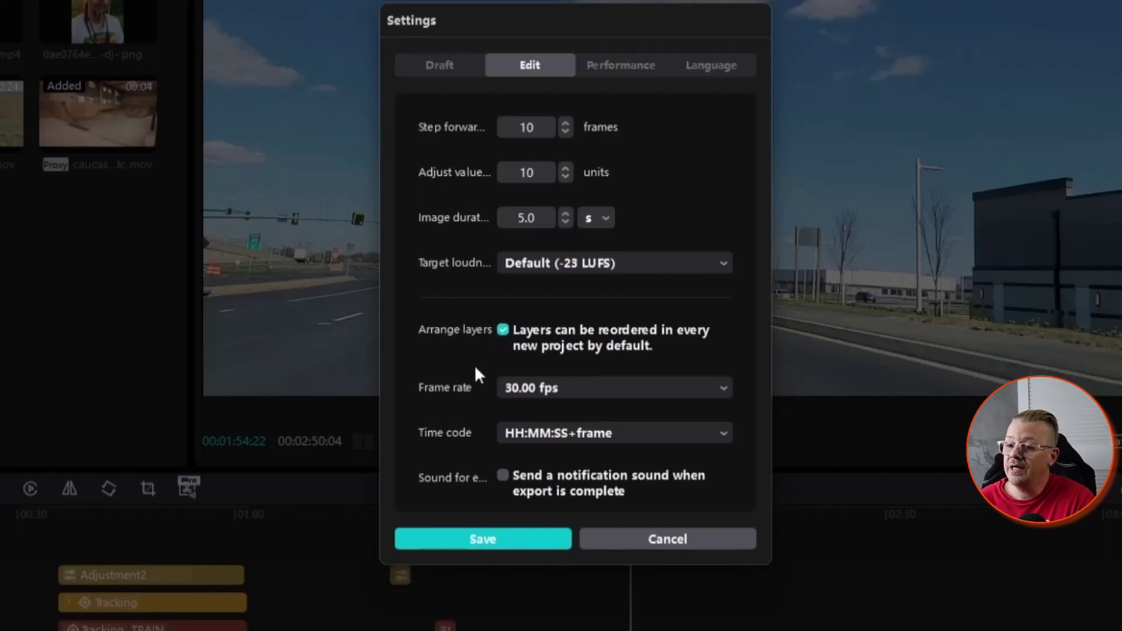
Review the Frame rate choices and keep the default 30.00 fps
click(646, 391)
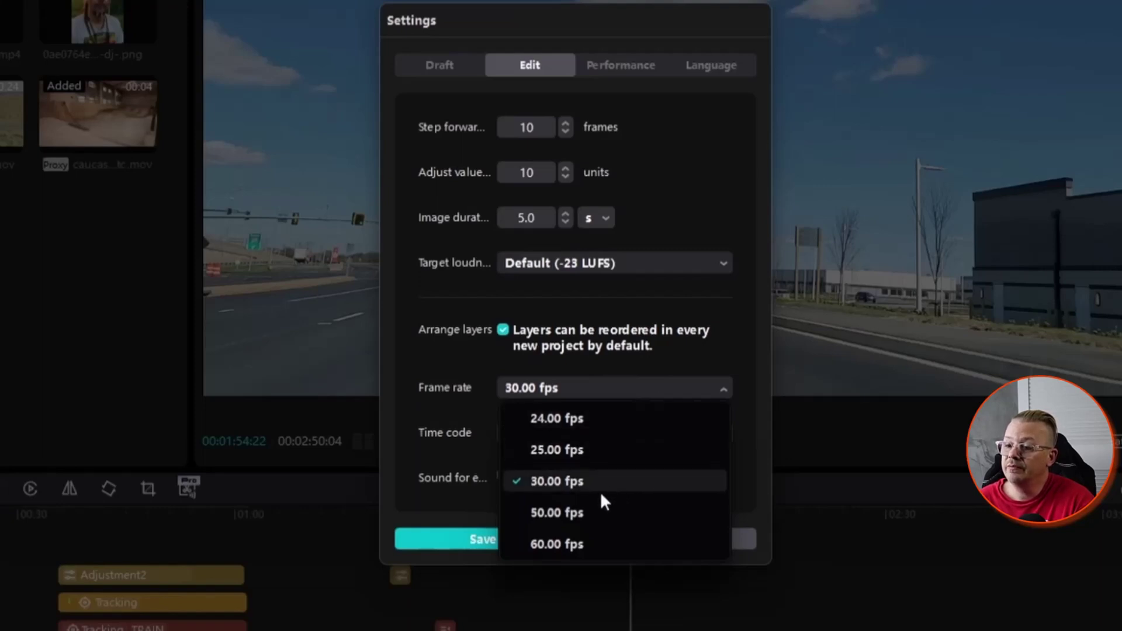
click(544, 389)
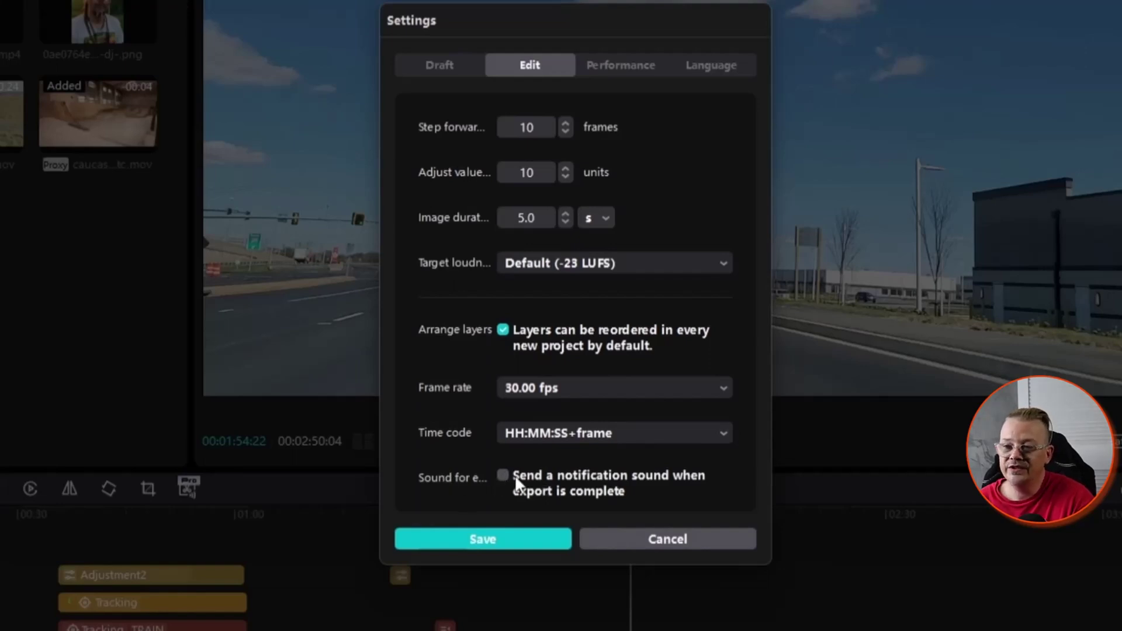
click(601, 67)
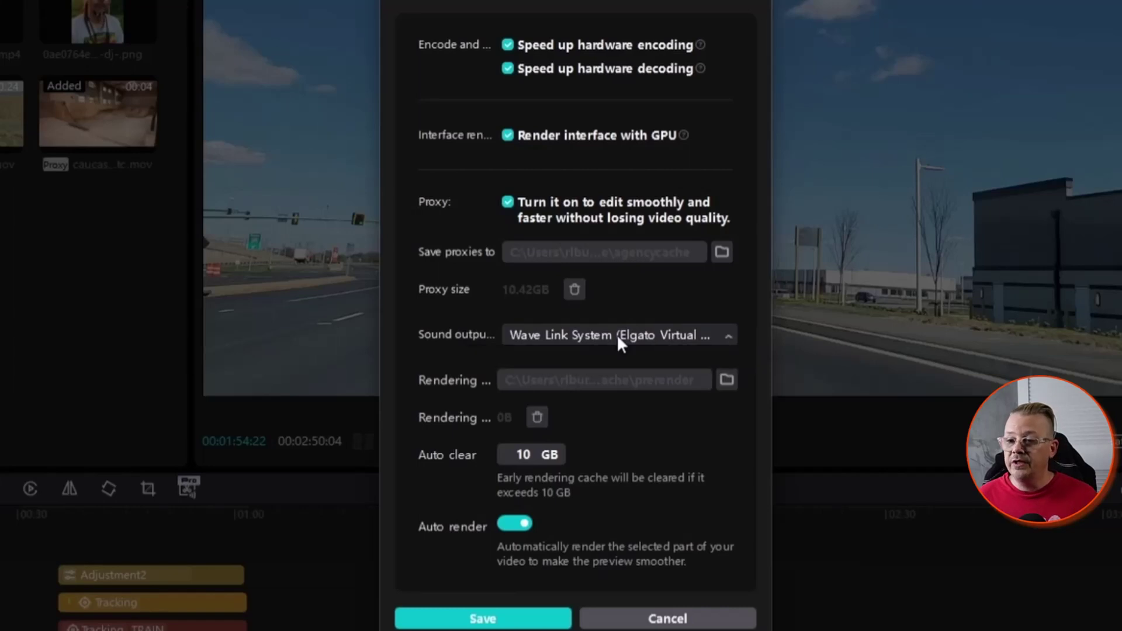
click(616, 334)
click(616, 335)
click(616, 335)
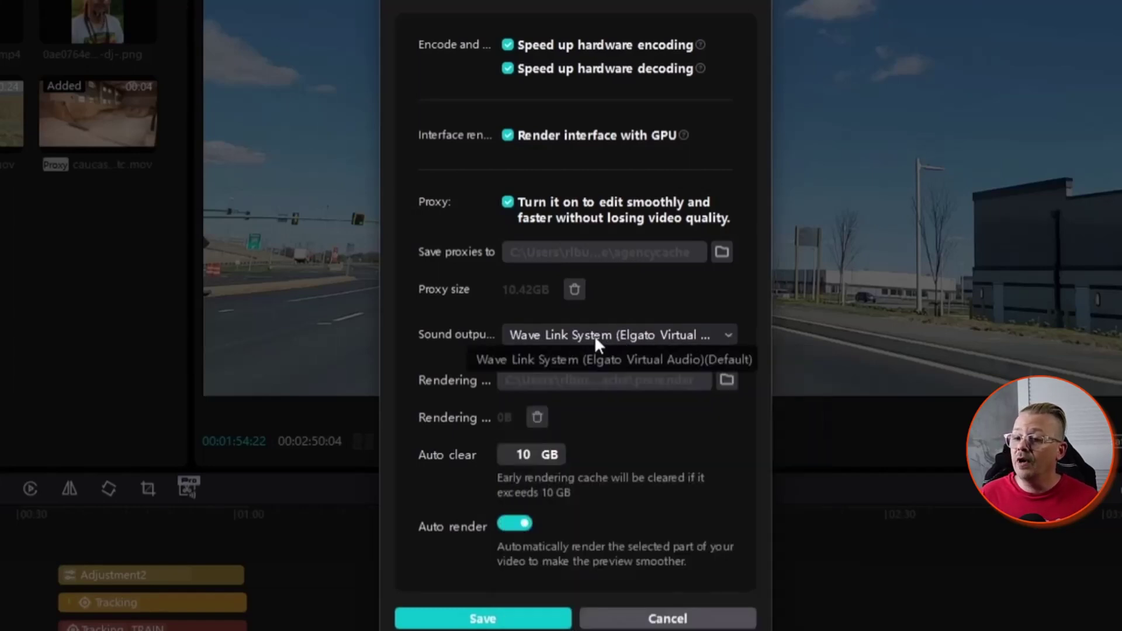
click(596, 333)
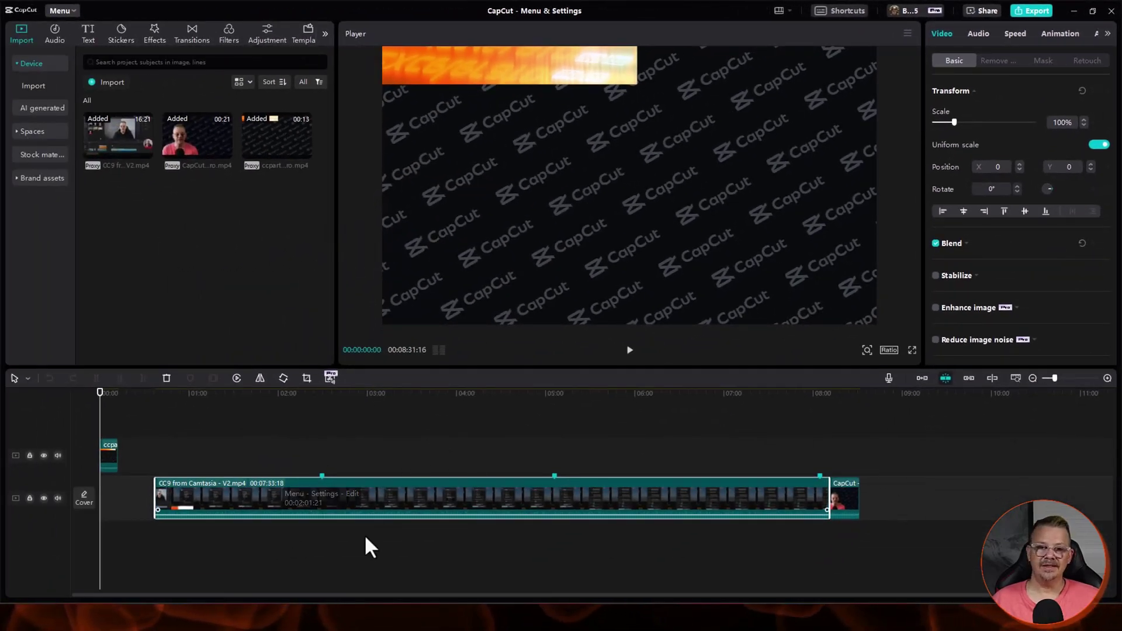
Deselect the timeline clip and open Project settings via Modify in the Details panel
click(331, 452)
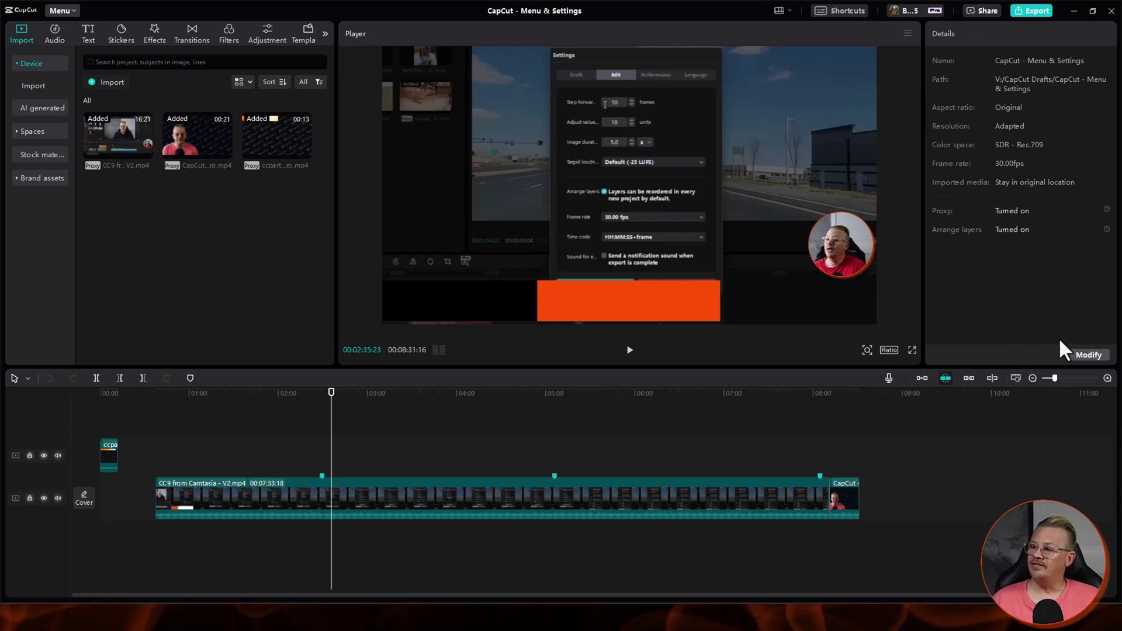
click(1099, 356)
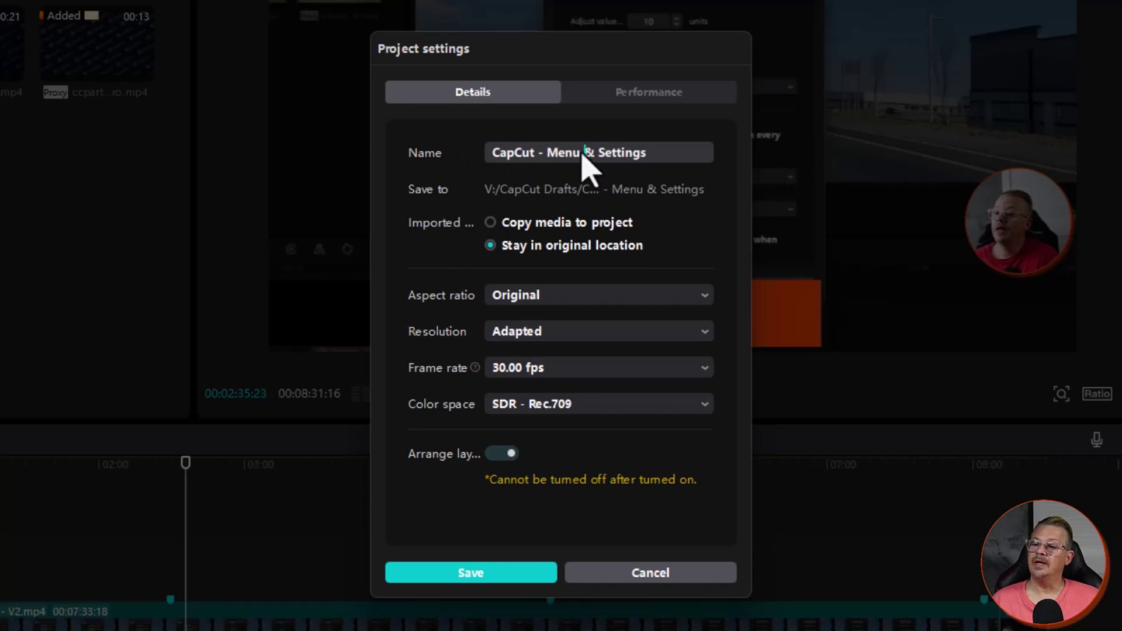
Select the project name field and place the cursor at the end of the name
triple_click(601, 158)
key(End)
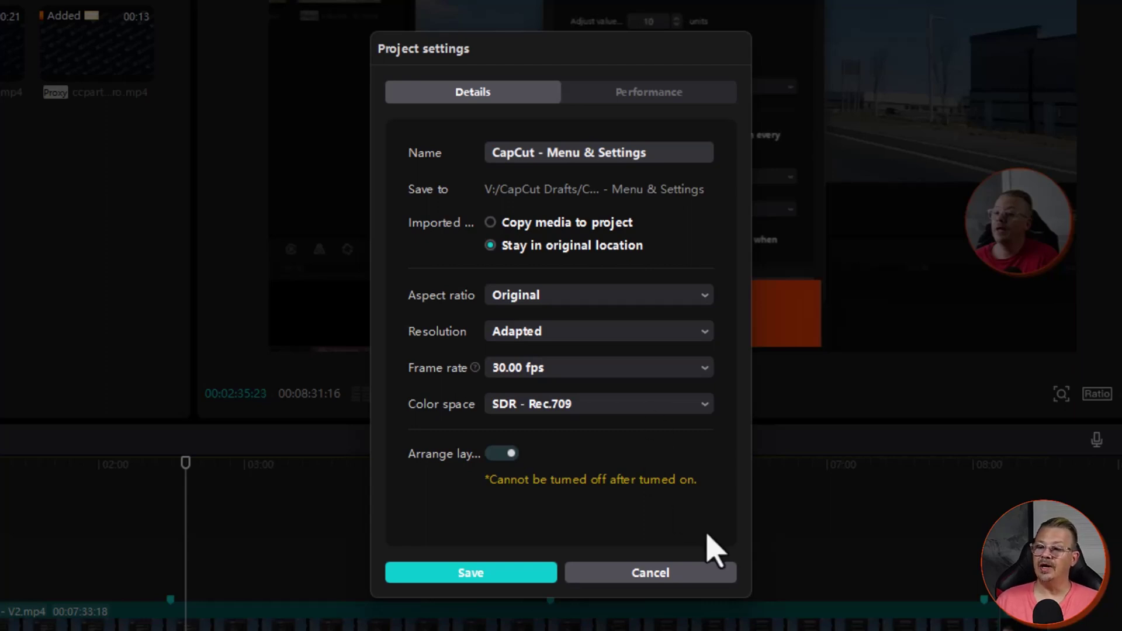
Keep Original aspect ratio and, after trying Custom resolution, return it to Adapted
click(649, 294)
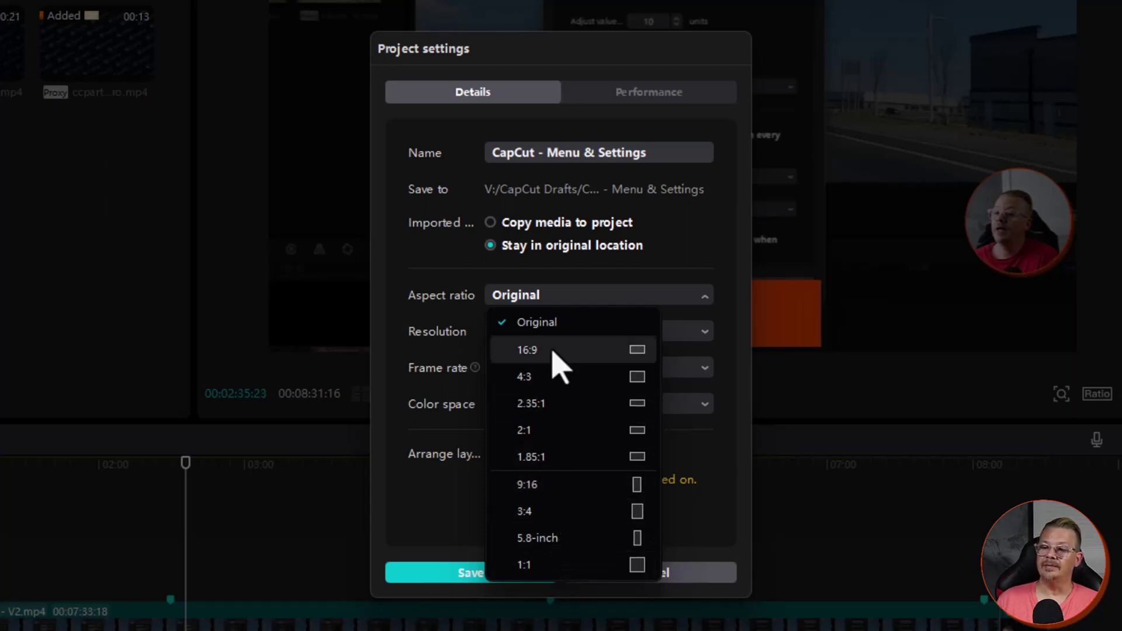
click(443, 346)
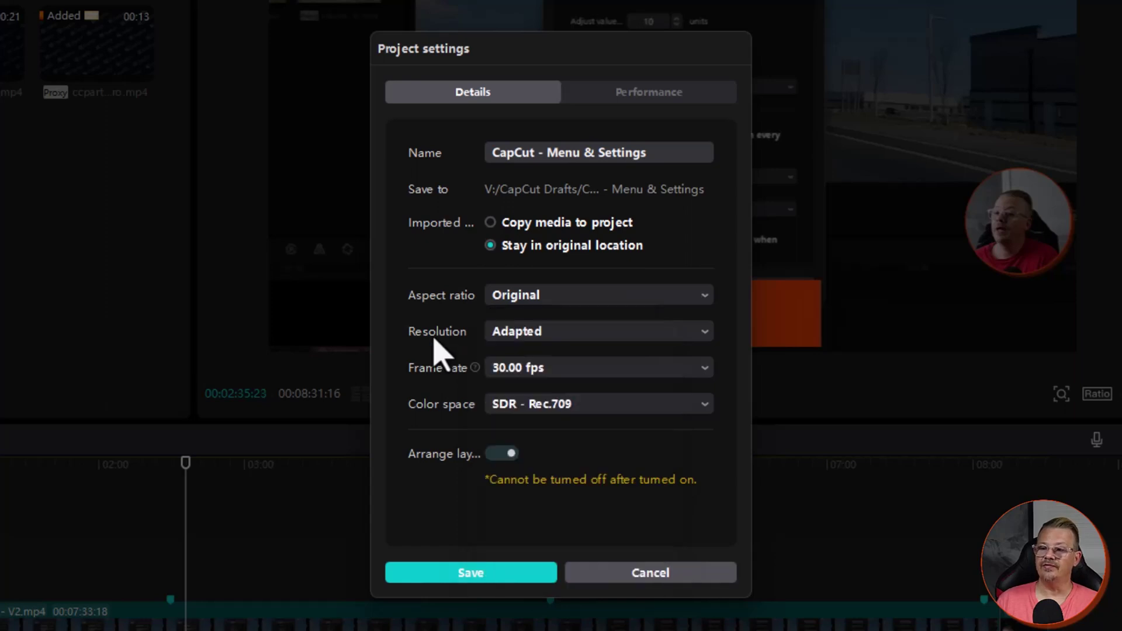
click(602, 332)
click(604, 334)
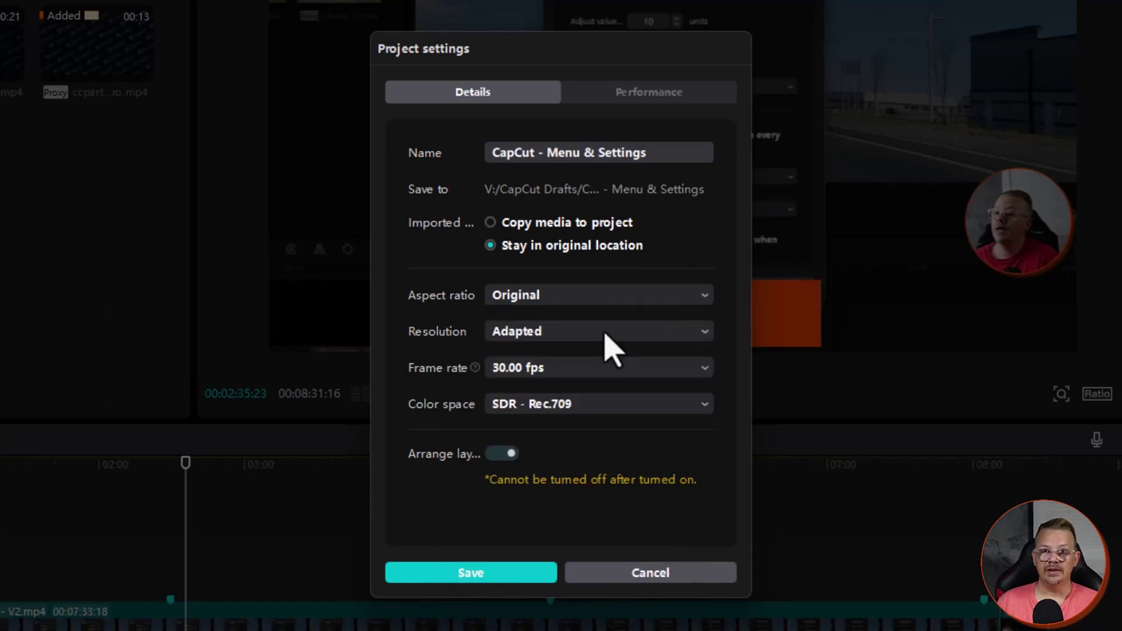
click(605, 334)
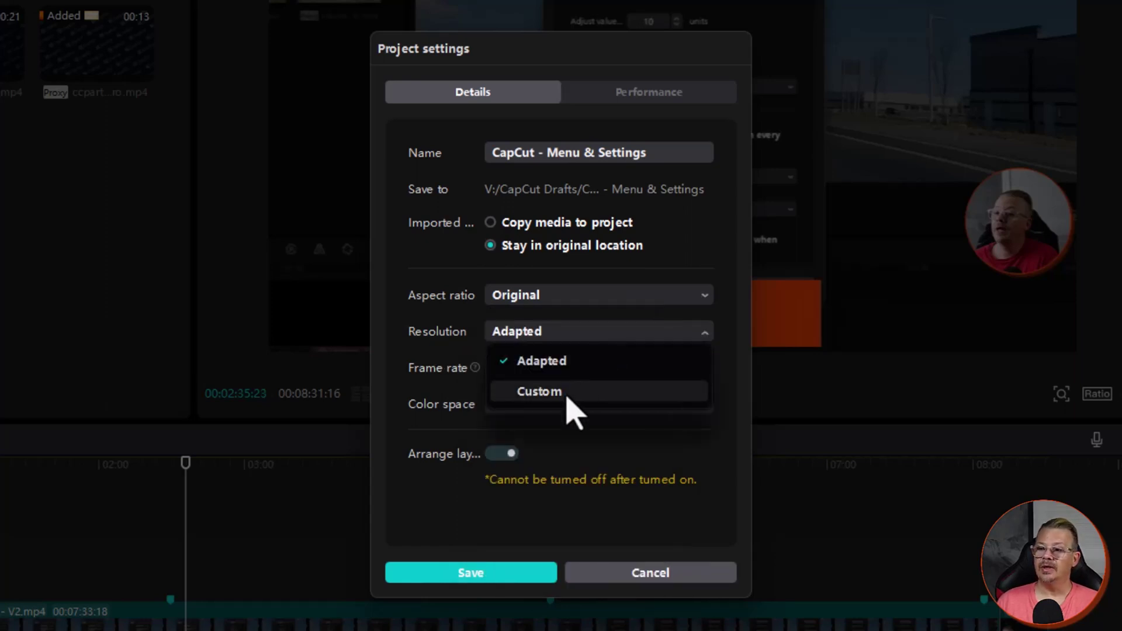
click(570, 389)
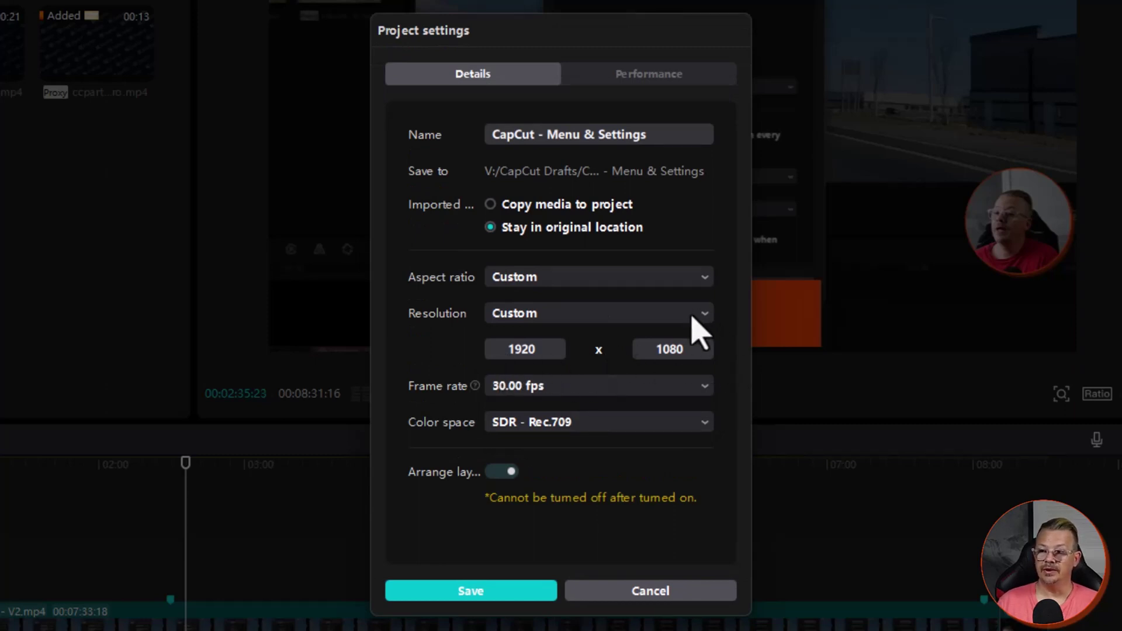
click(608, 319)
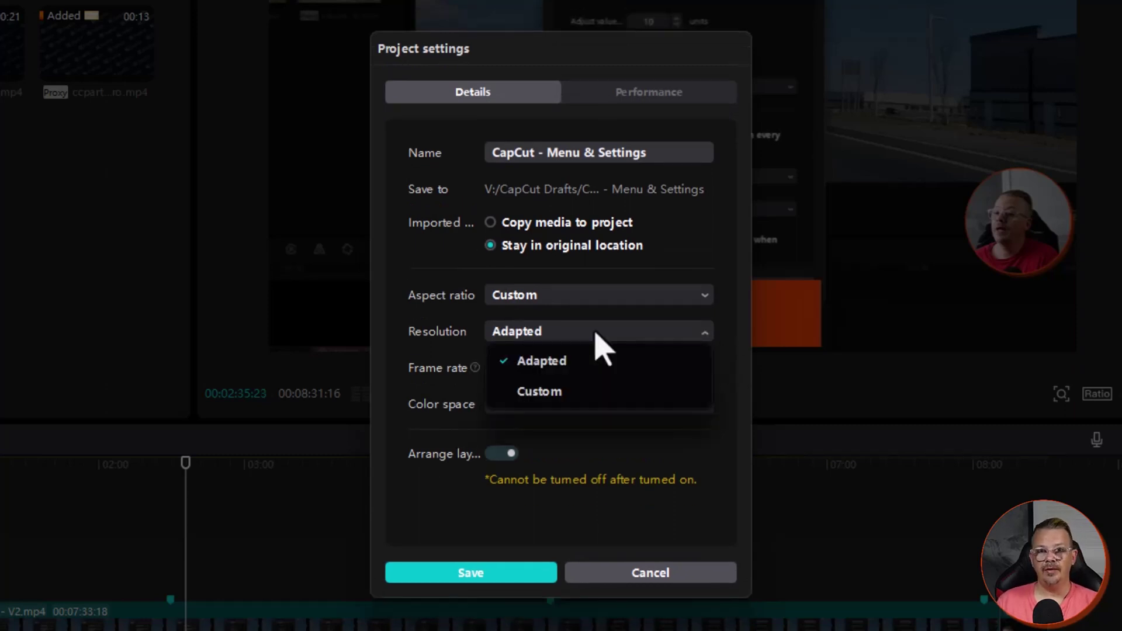
click(595, 332)
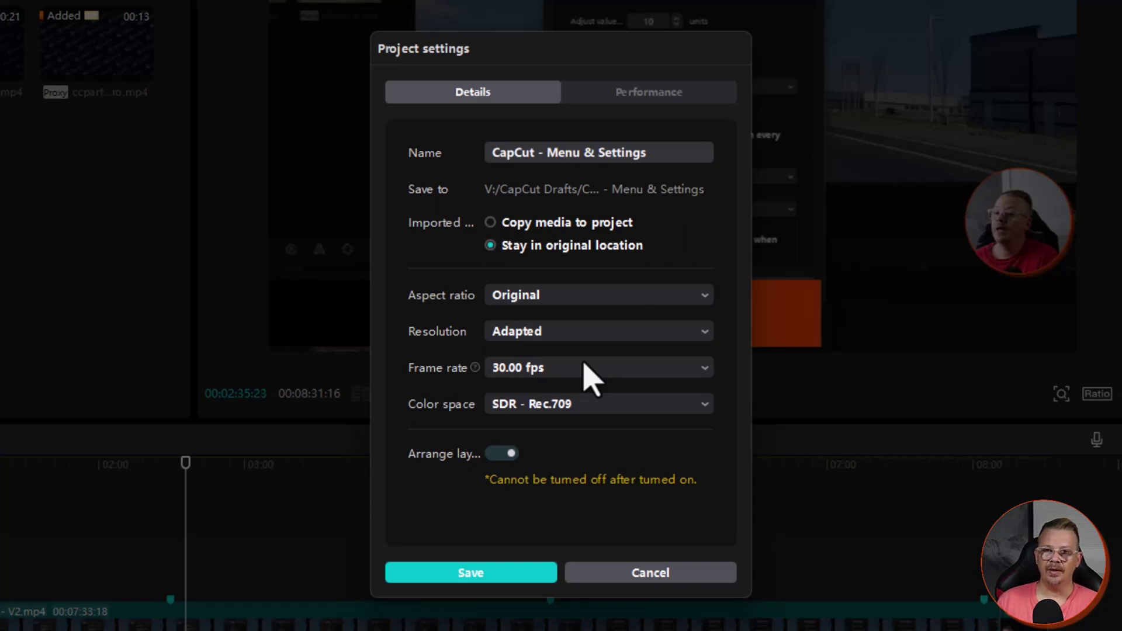
click(583, 375)
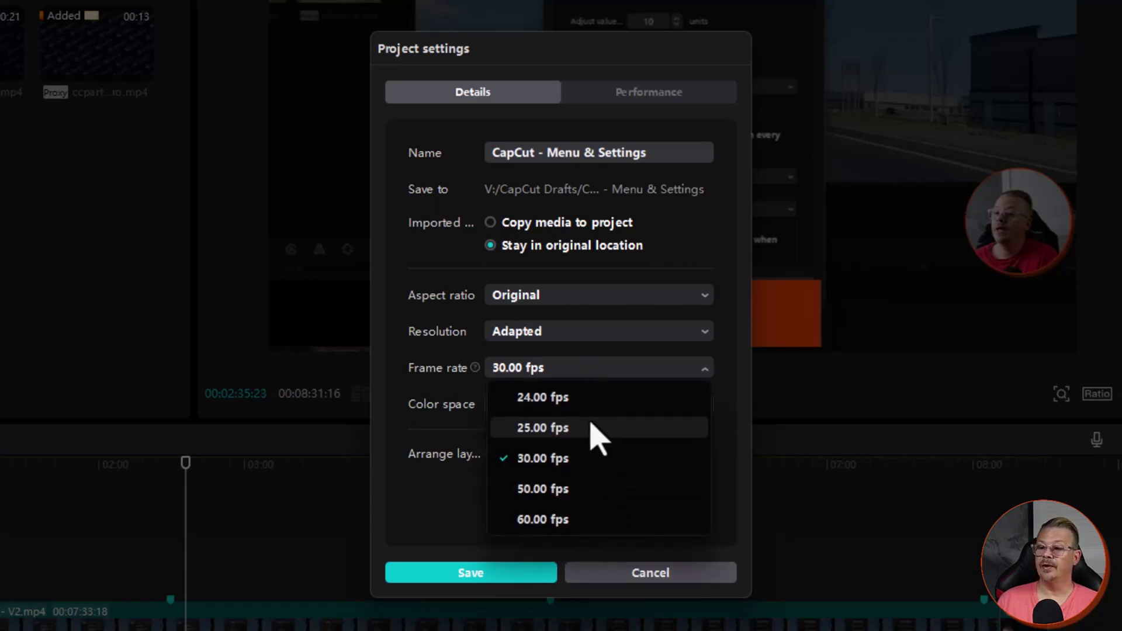
click(602, 383)
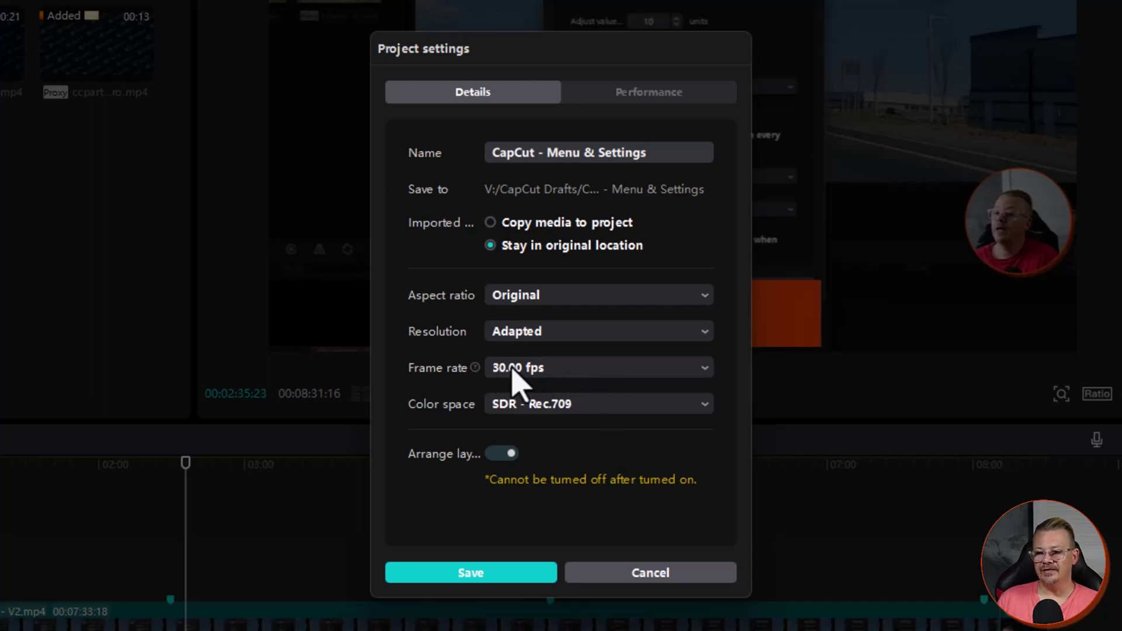
click(596, 374)
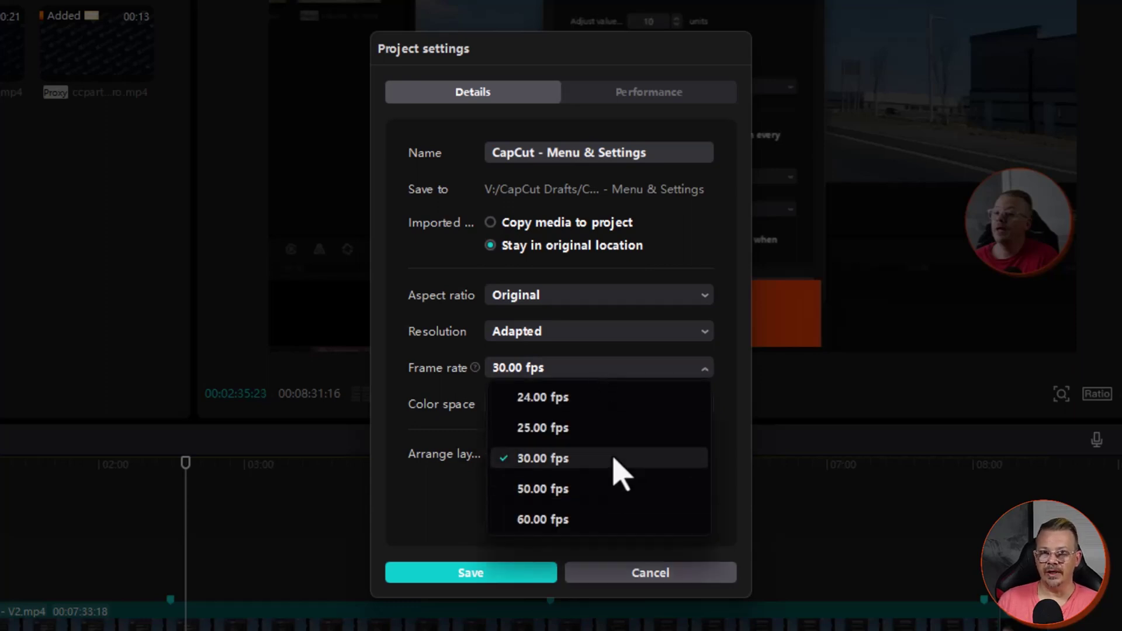
click(618, 369)
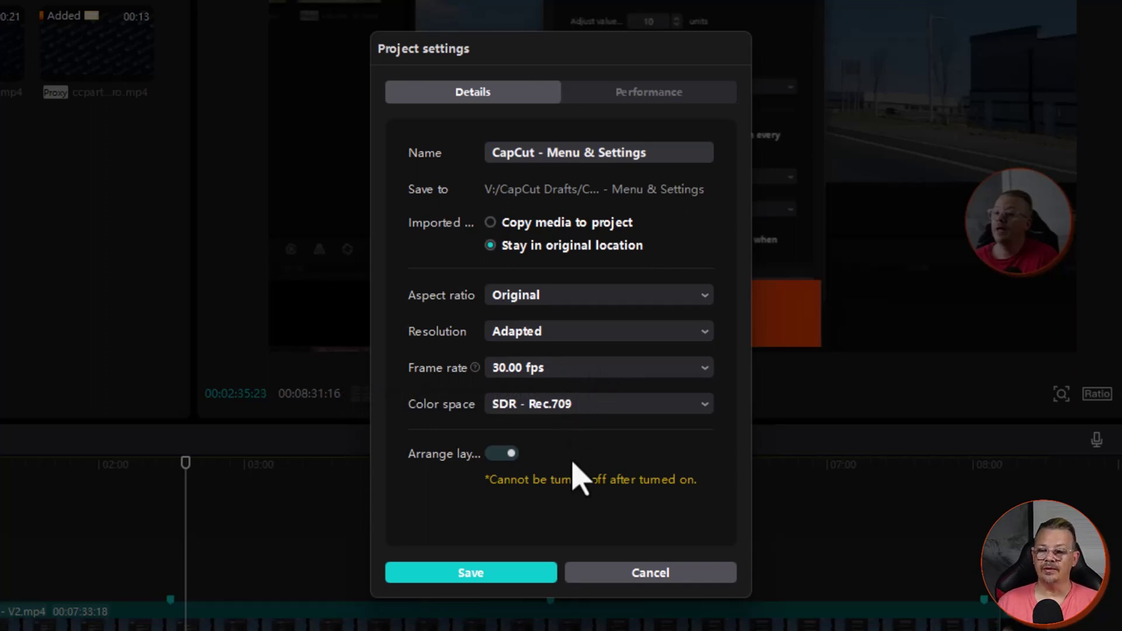
Review the SDR and HDR Rec.2020 colour space options, keeping SDR - Rec.709
click(614, 404)
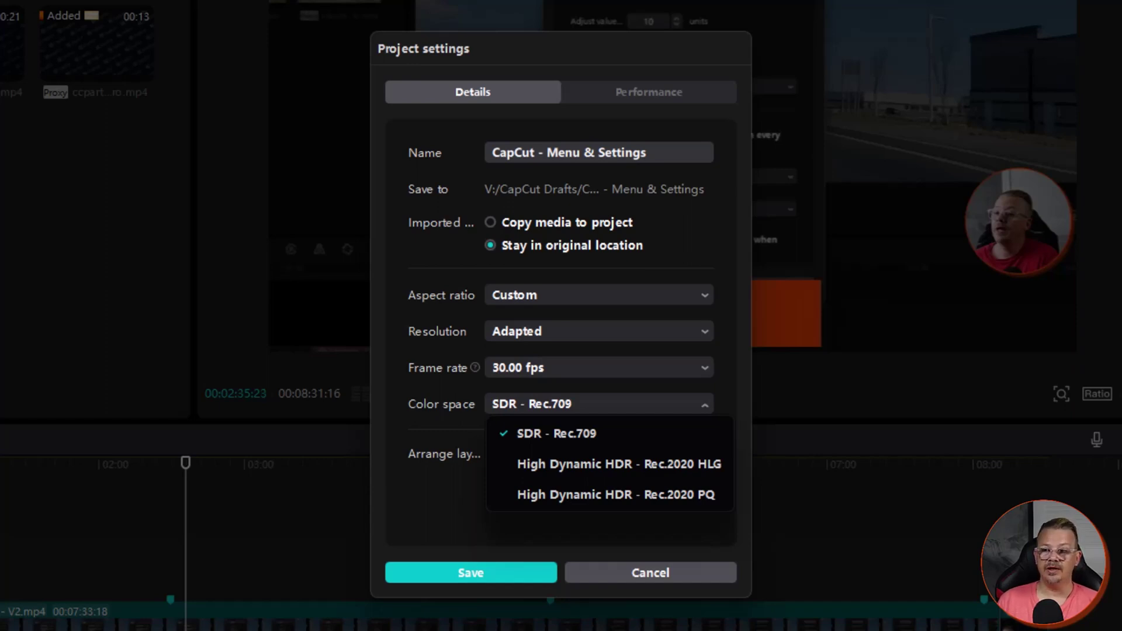
key(Escape)
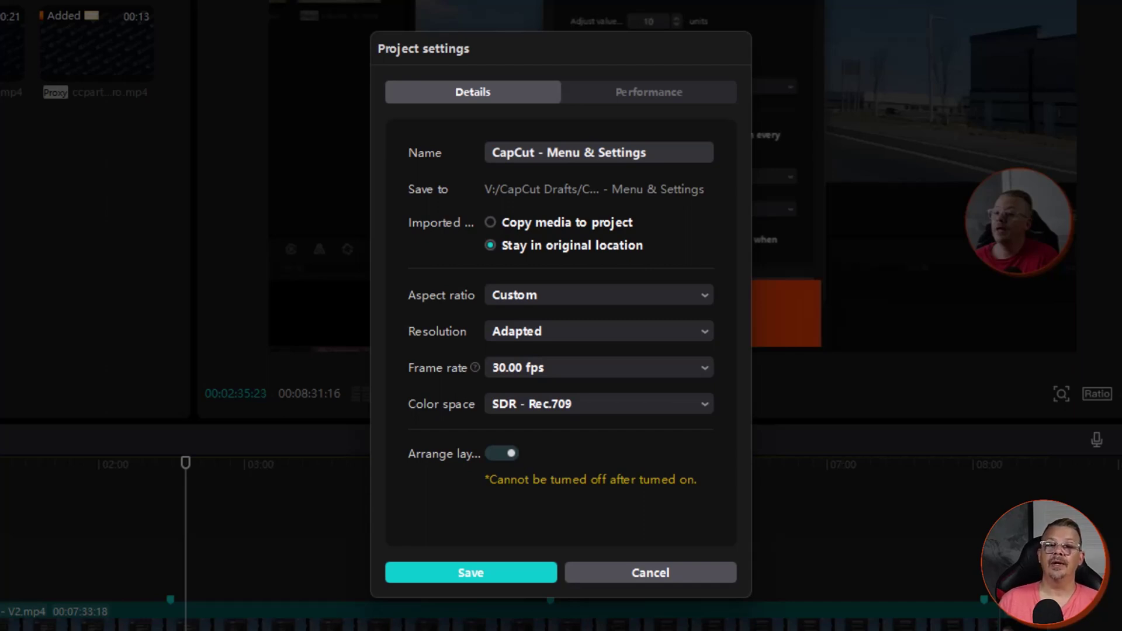
Show the Performance tab's proxy settings and the 720P and 540P proxy resolution choices
click(649, 93)
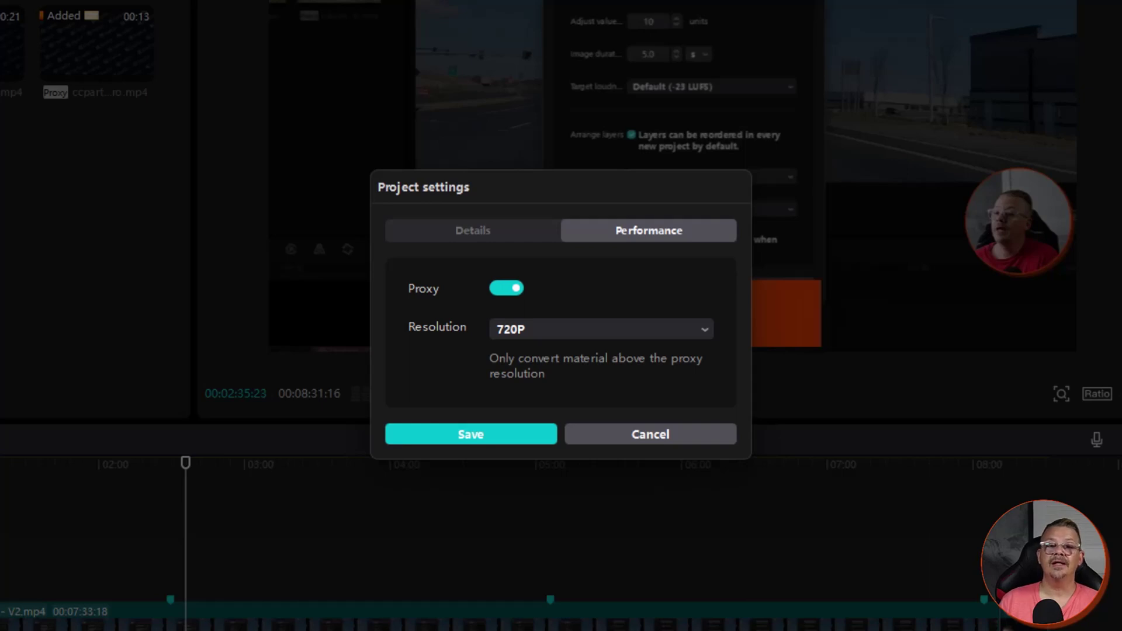
click(664, 335)
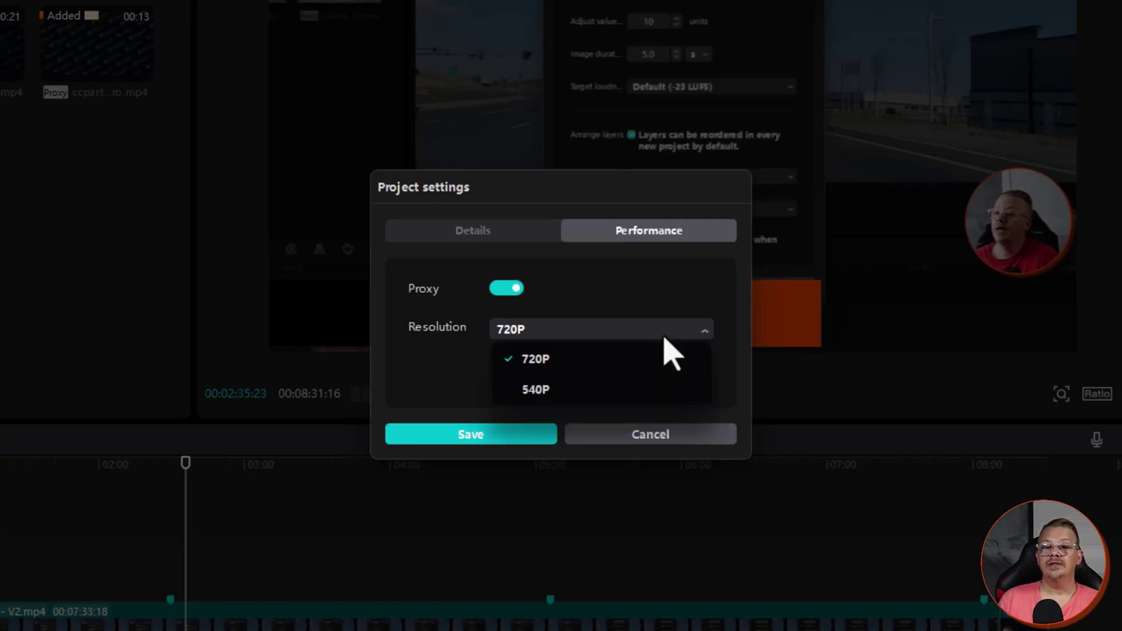